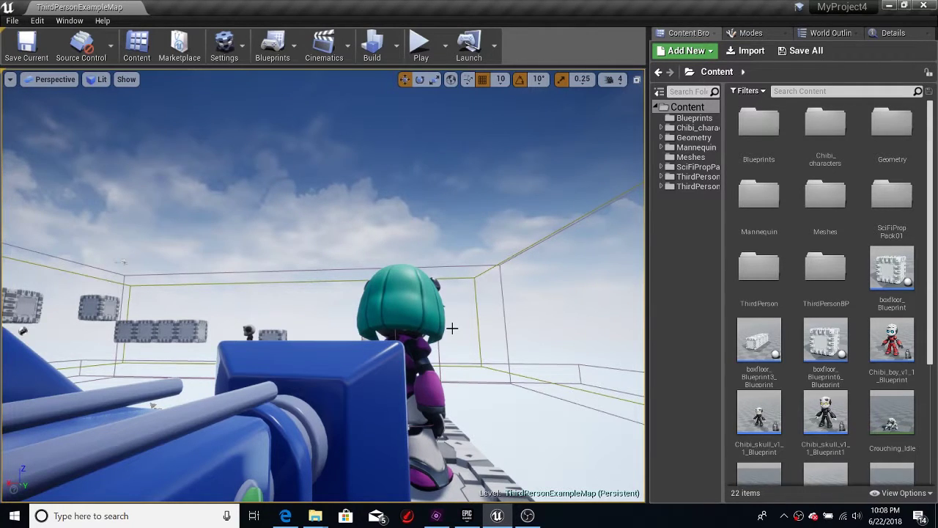
Fly the viewport over the walkway and floor blocks to frame the robot girl
key("w")
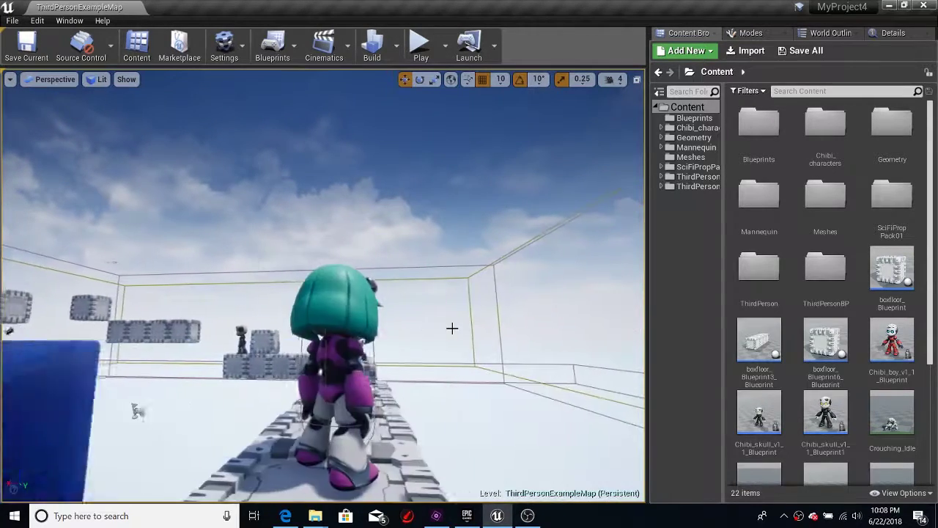
key("a")
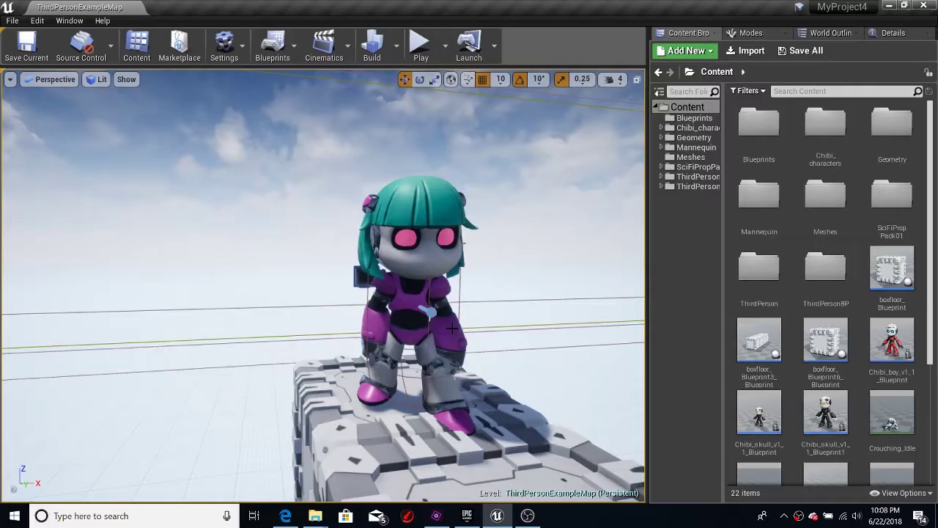
scroll(452, 328, "up", 3)
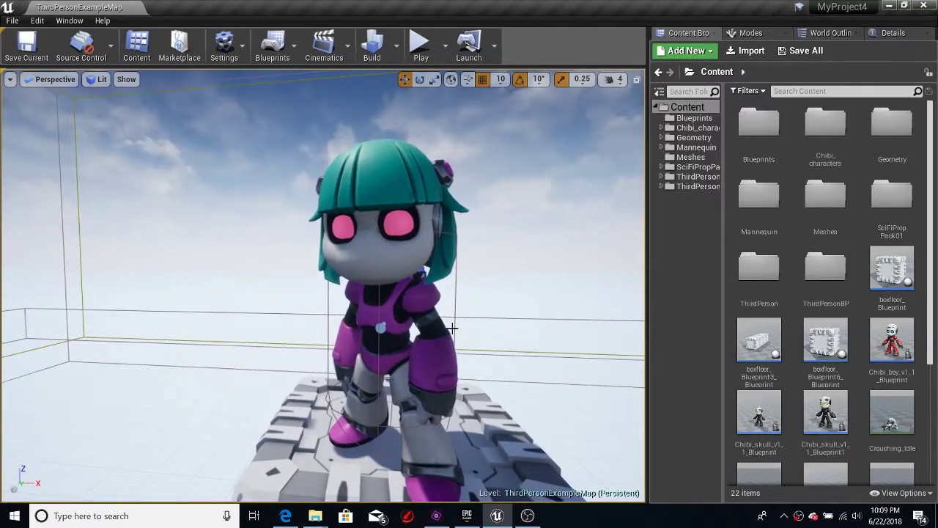
right_click_drag(453, 328, 396, 328)
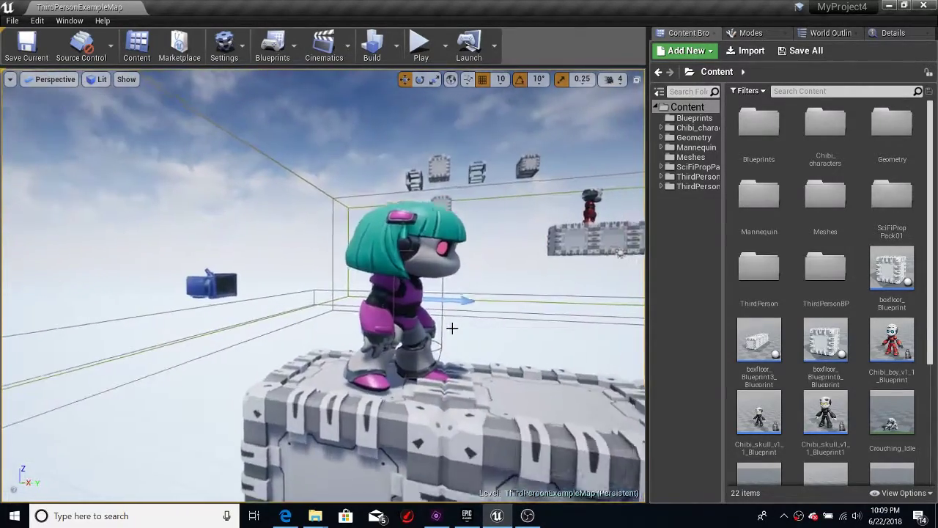
right_click_drag(452, 328, 452, 328)
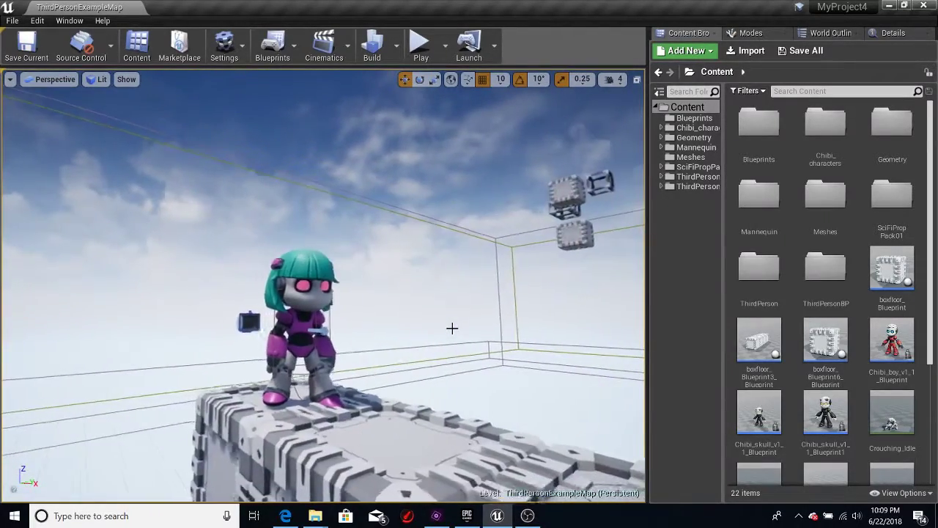
right_click_drag(452, 327, 452, 327)
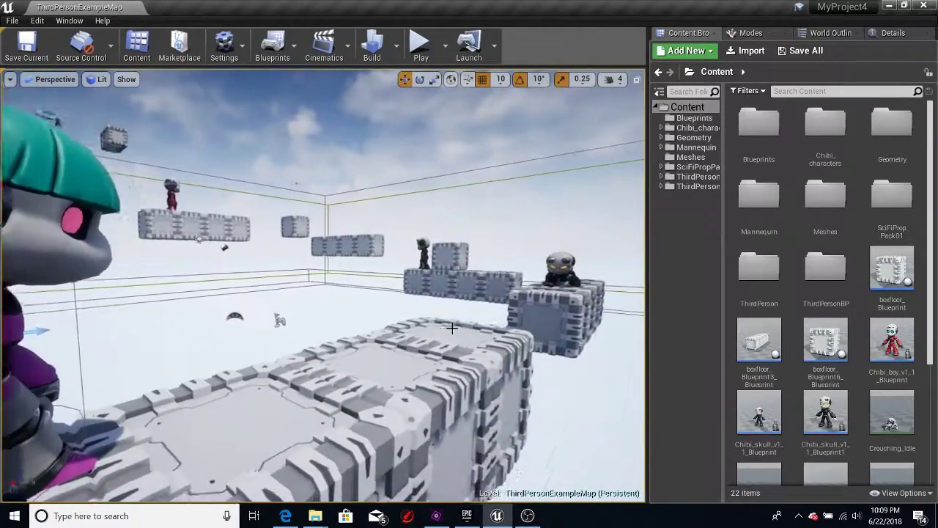
right_click_drag(452, 328, 452, 327)
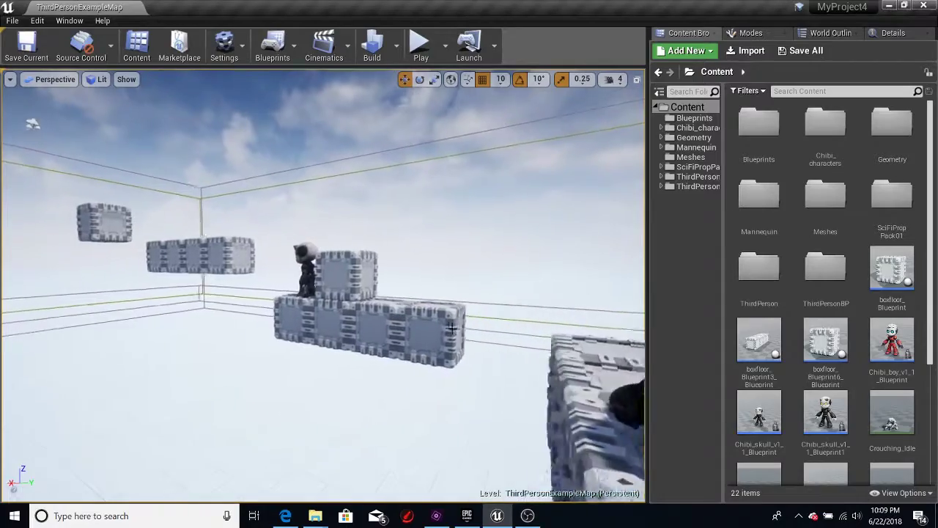
right_click_drag(452, 327, 453, 327)
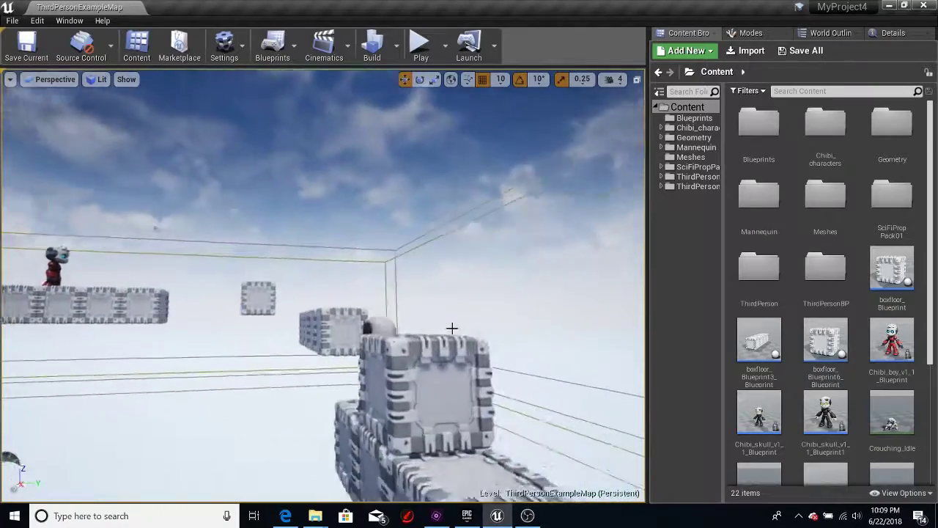
right_click_drag(452, 327, 452, 327)
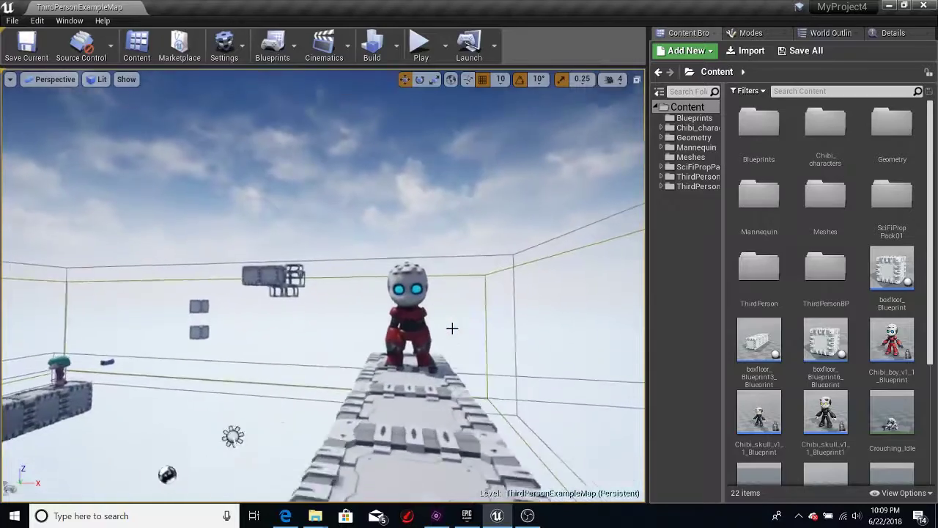
right_click_drag(452, 327, 452, 327)
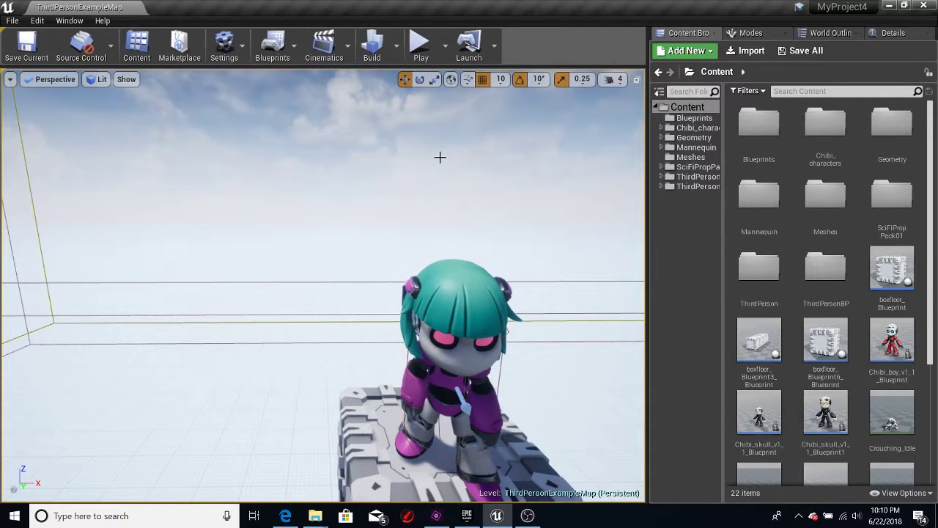
Play, walking the girl along the narrow walkway, then jumping off an edge toward the tower
left_click(420, 45)
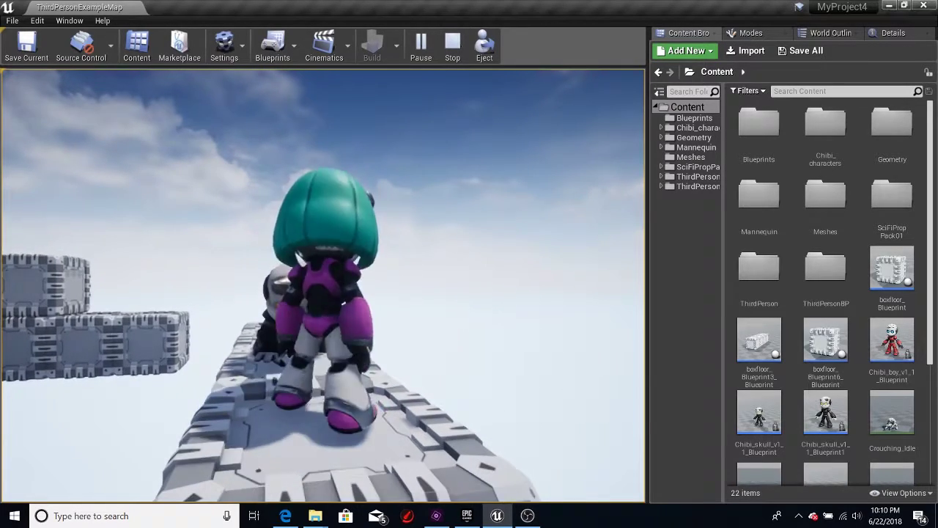
key("w")
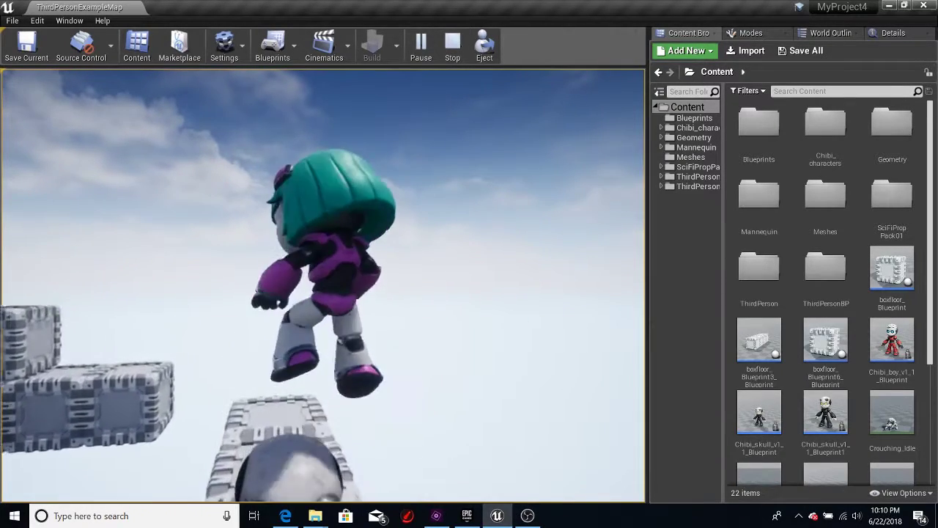
key("w")
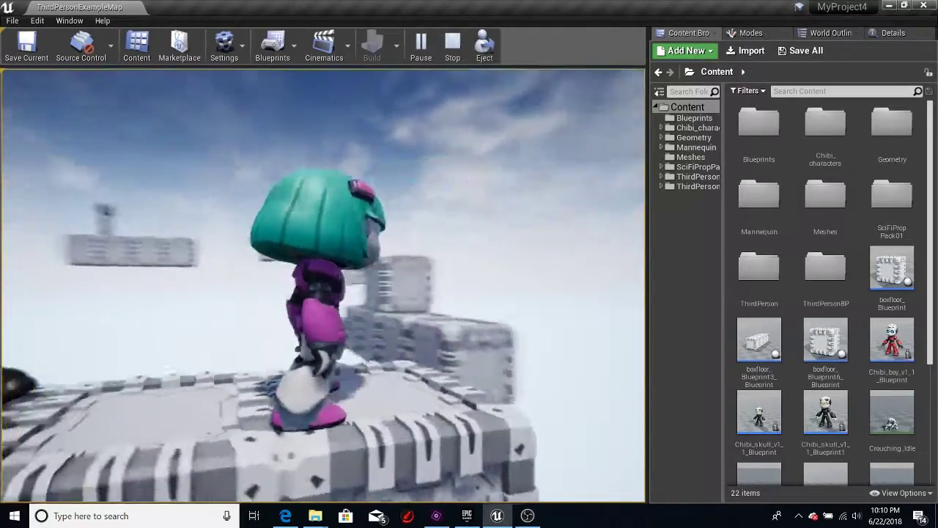
key("w")
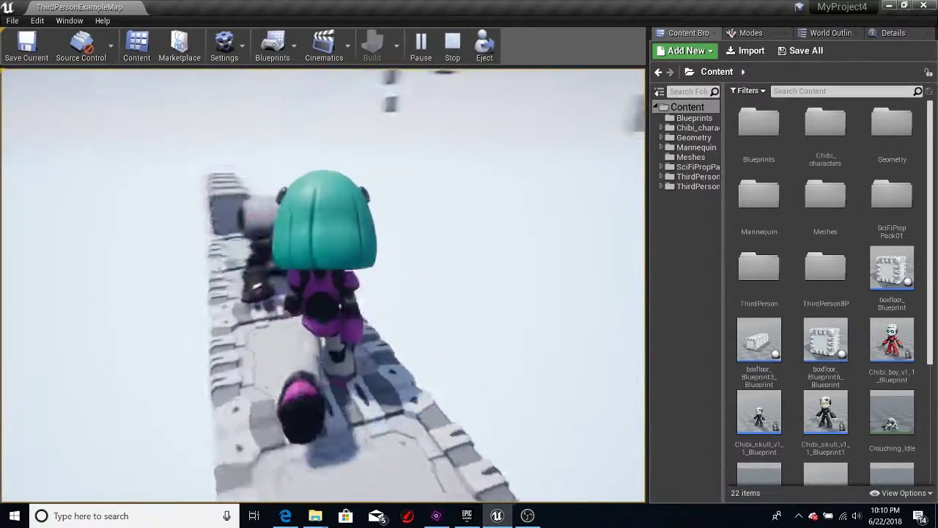
key("a")
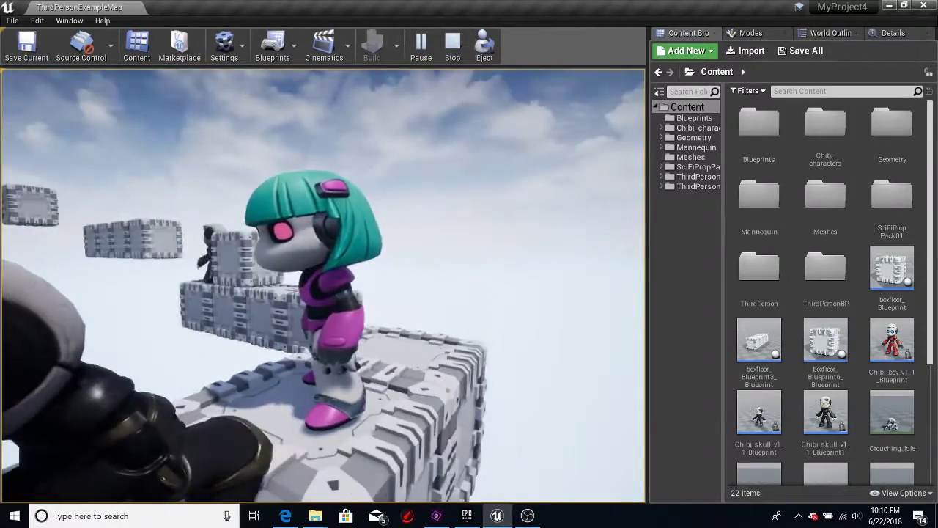
key("w")
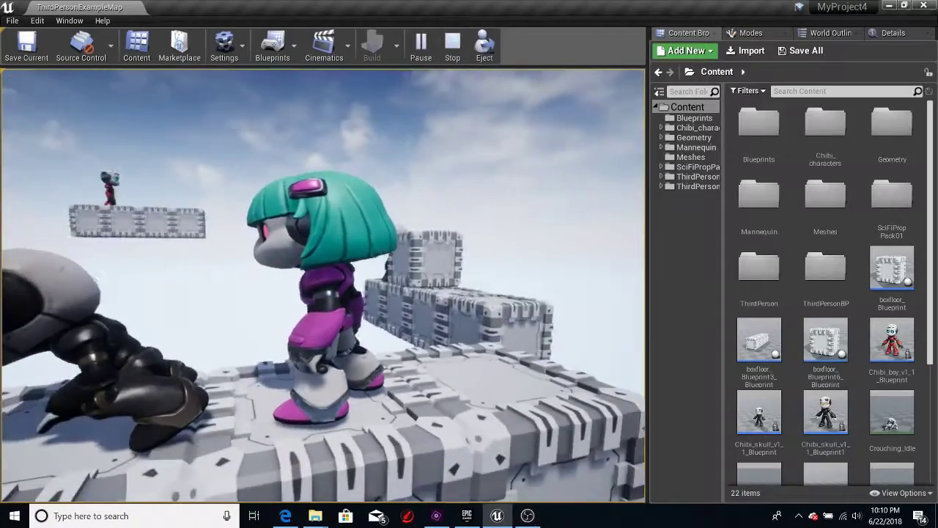
key("w")
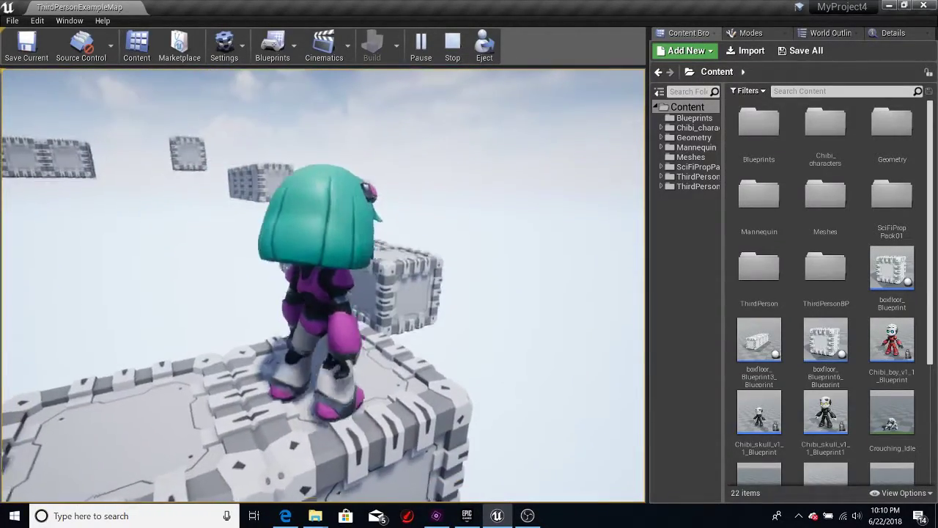
key("space")
key("w")
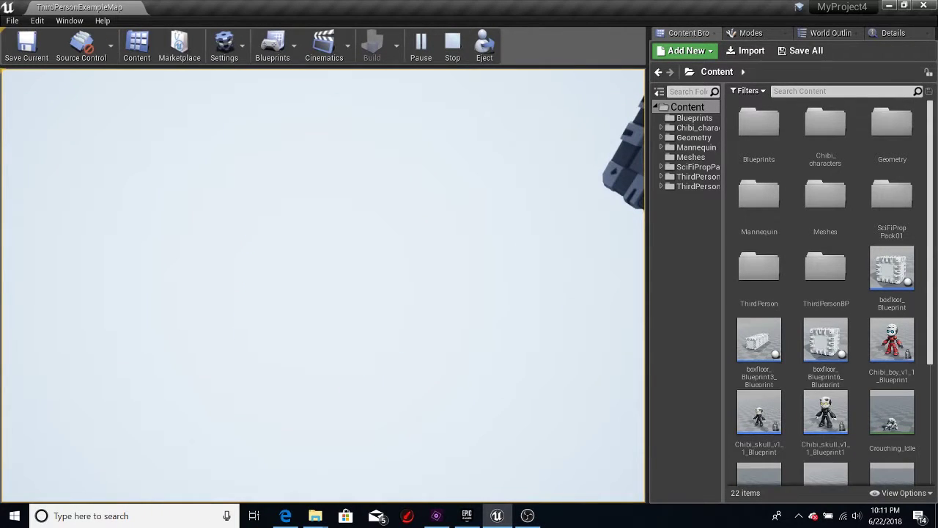
Restart play and run the girl along the bridge and off its edge
key("Escape")
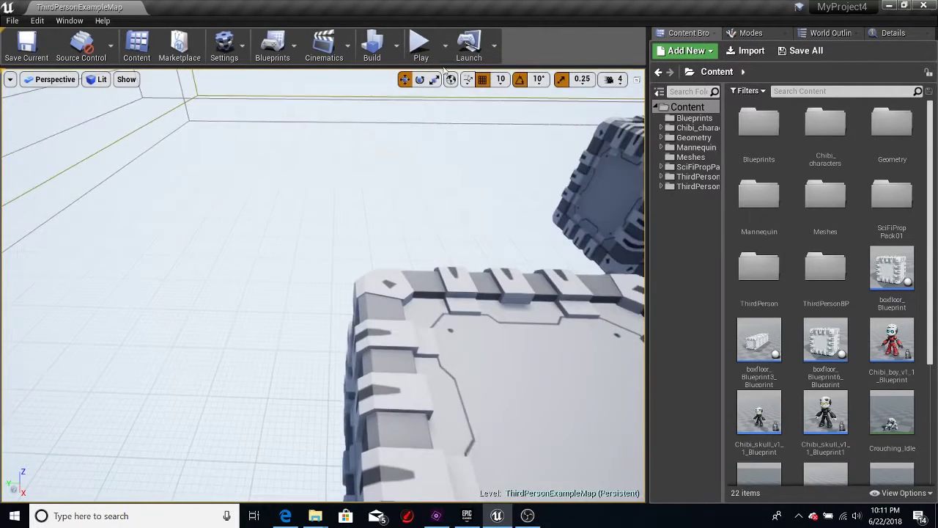
left_click(422, 50)
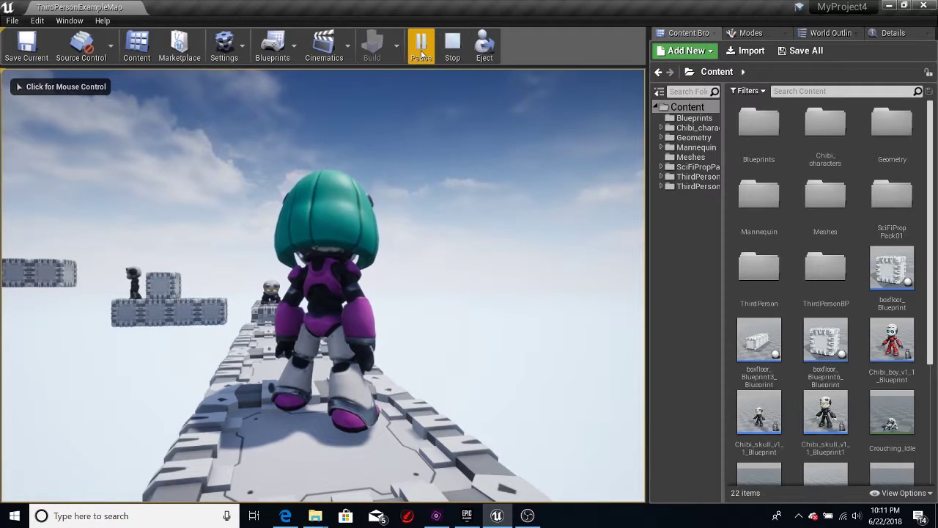
key("w")
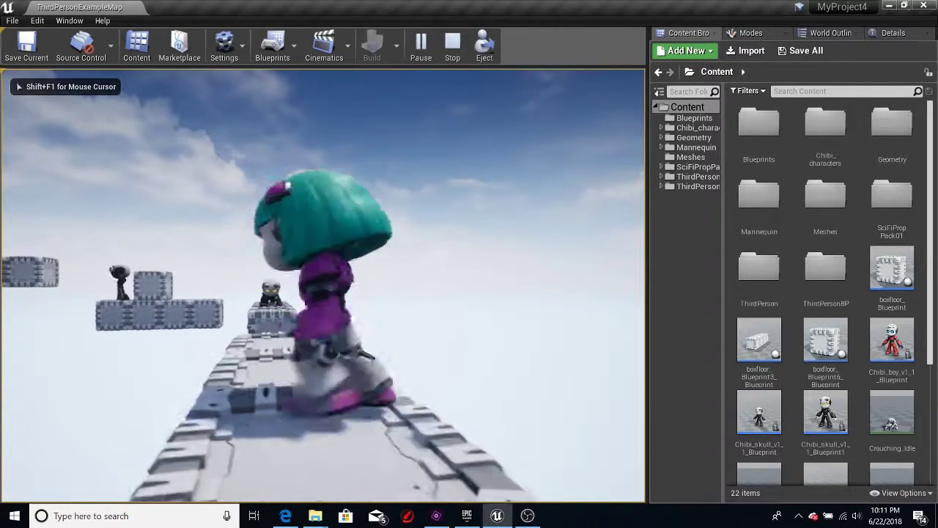
key("w")
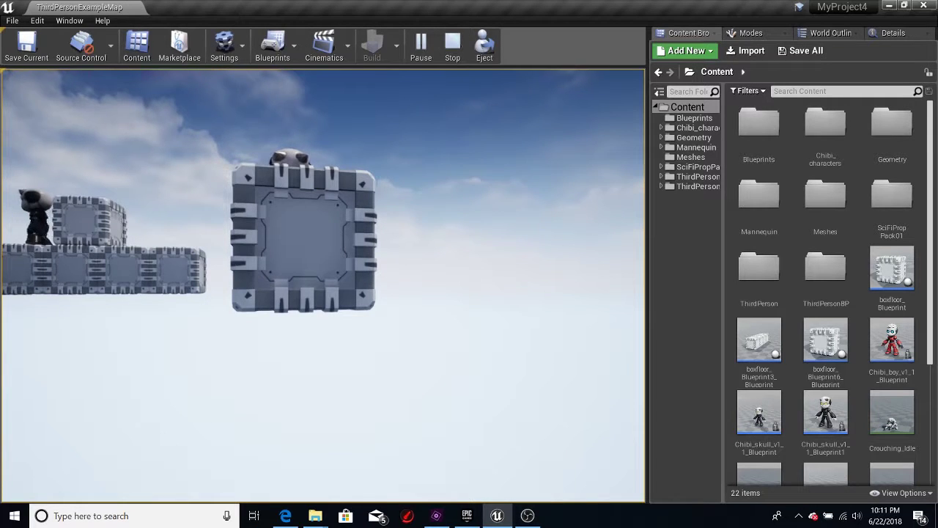
key("Escape")
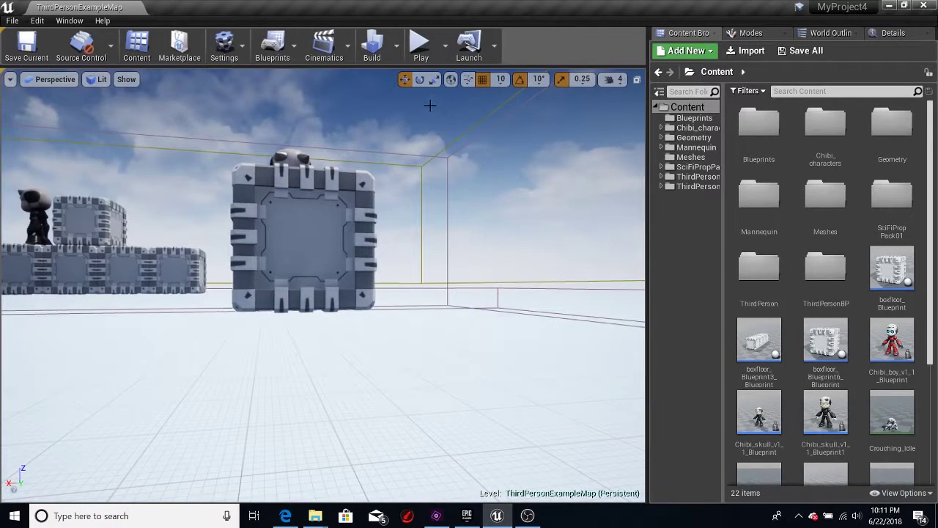
Start a new play session and run the girl along the walkway, steering left
left_click(411, 41)
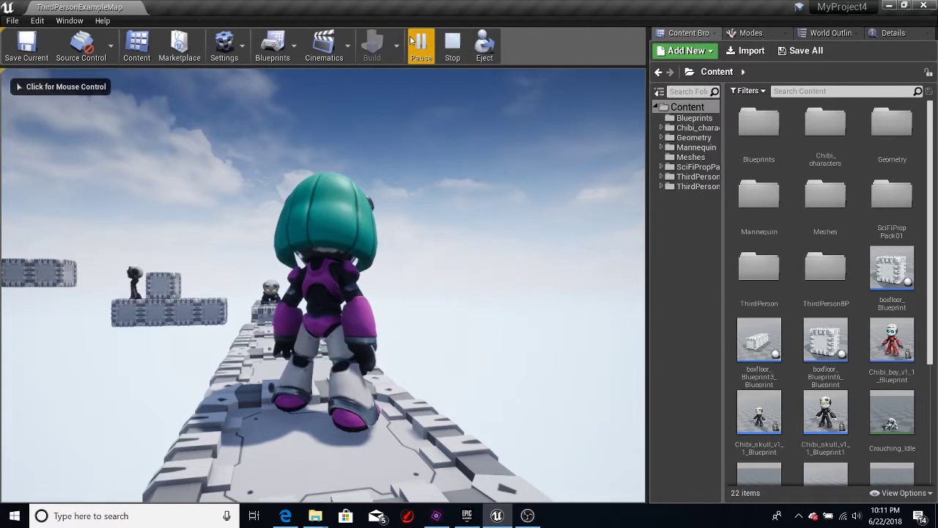
key("w")
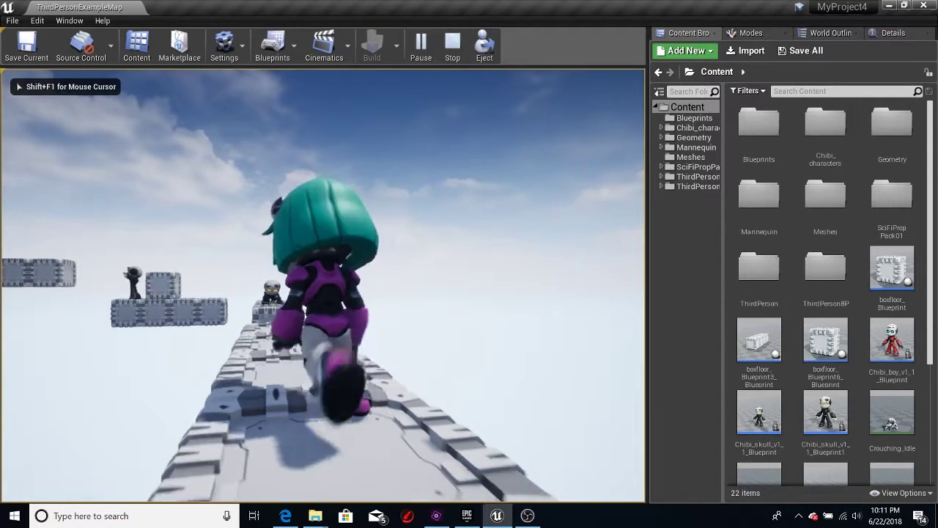
key("w")
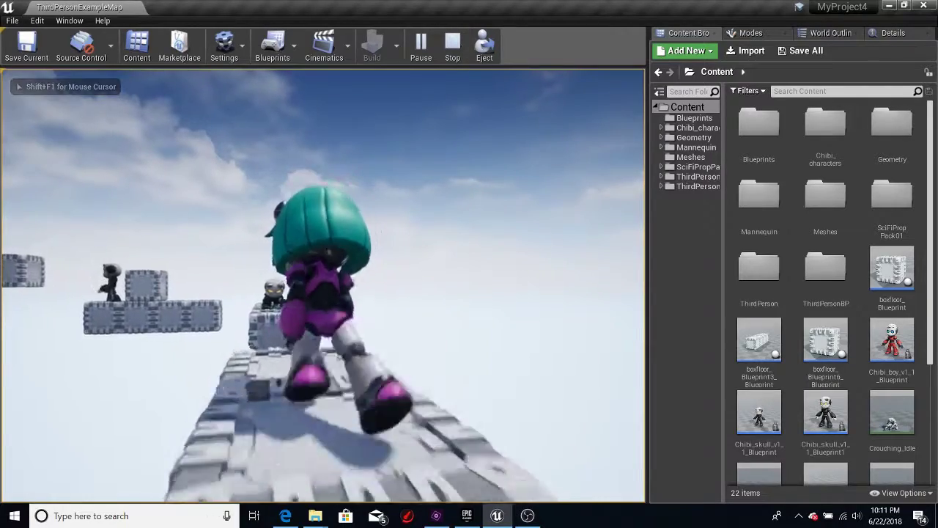
key("w")
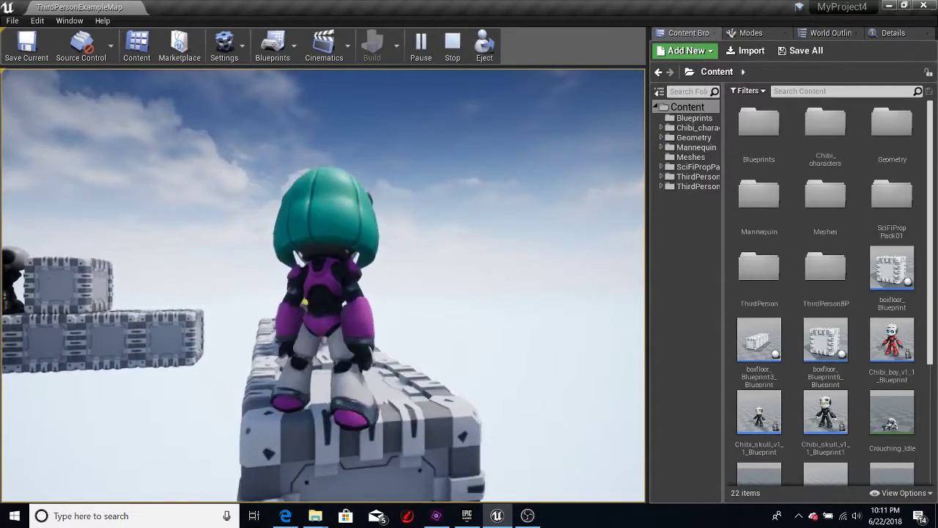
key("a")
Jump the girl onto higher blocks, then off the platform toward the camera
key("w")
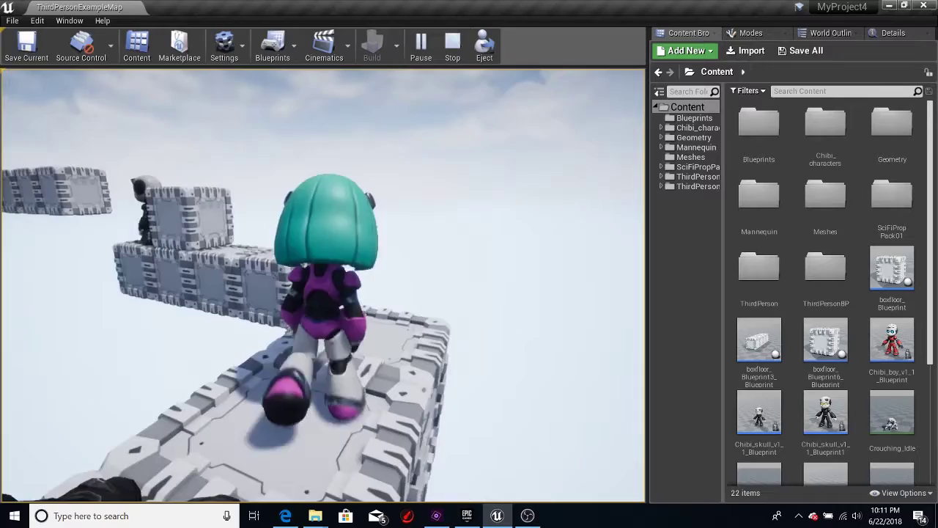
key("space")
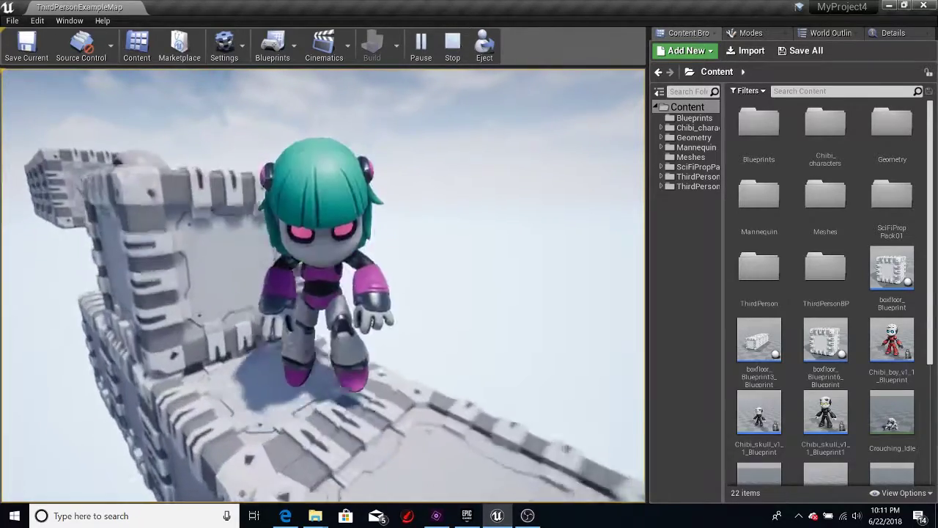
key("w")
key("space")
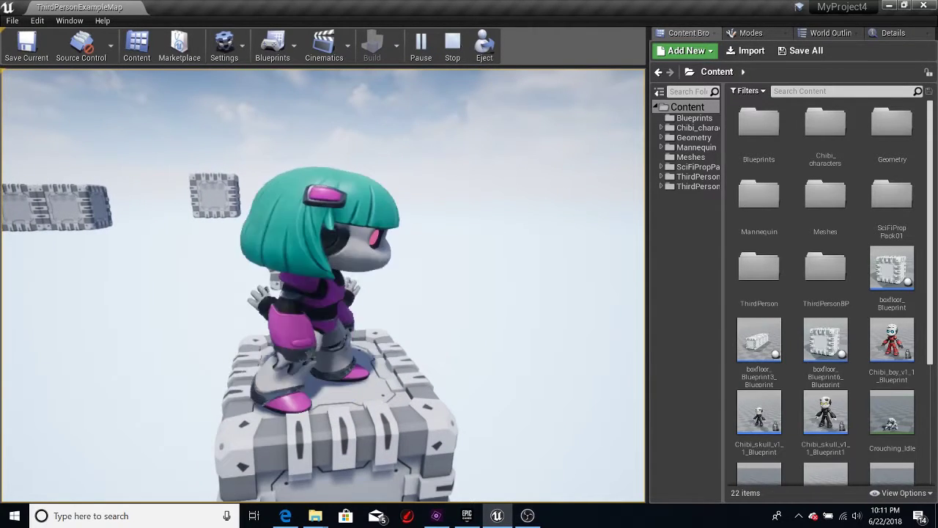
key("s")
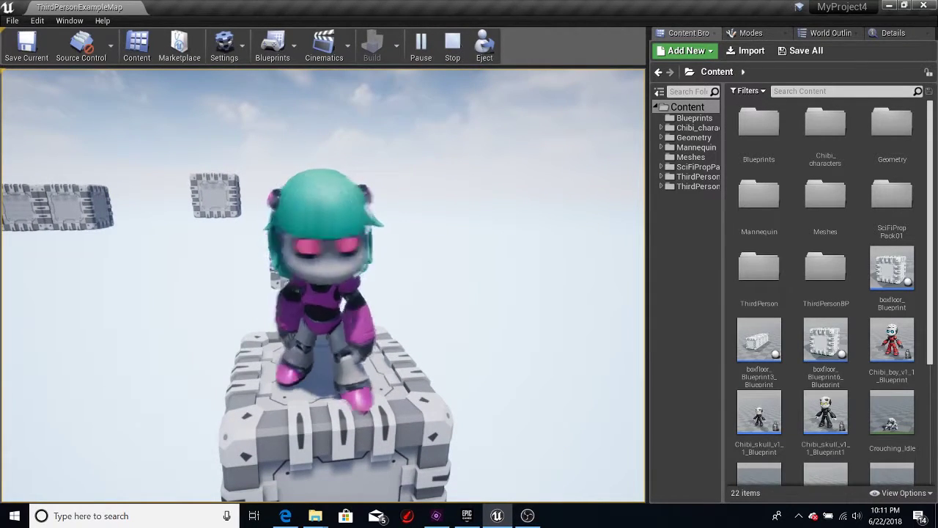
key("space")
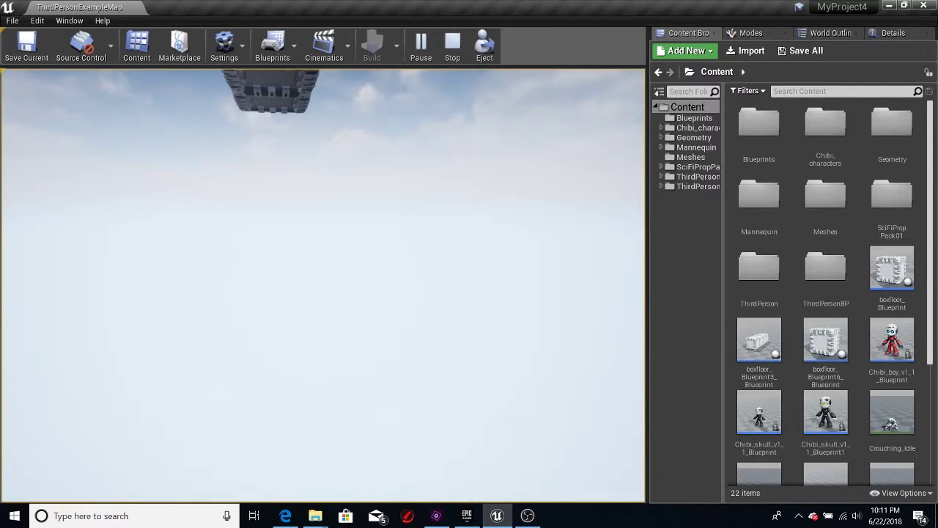
Restart play, give the game view input focus, and run forward along the platform
key("Escape")
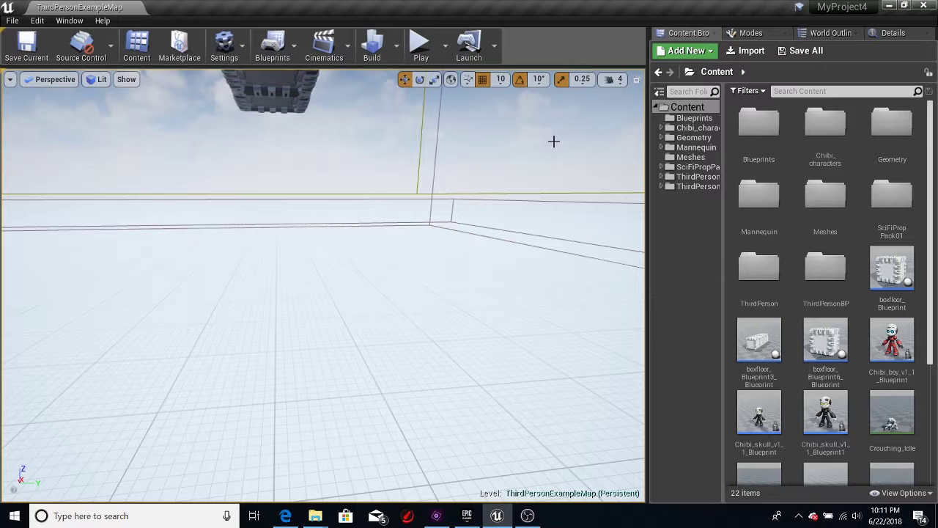
left_click(422, 51)
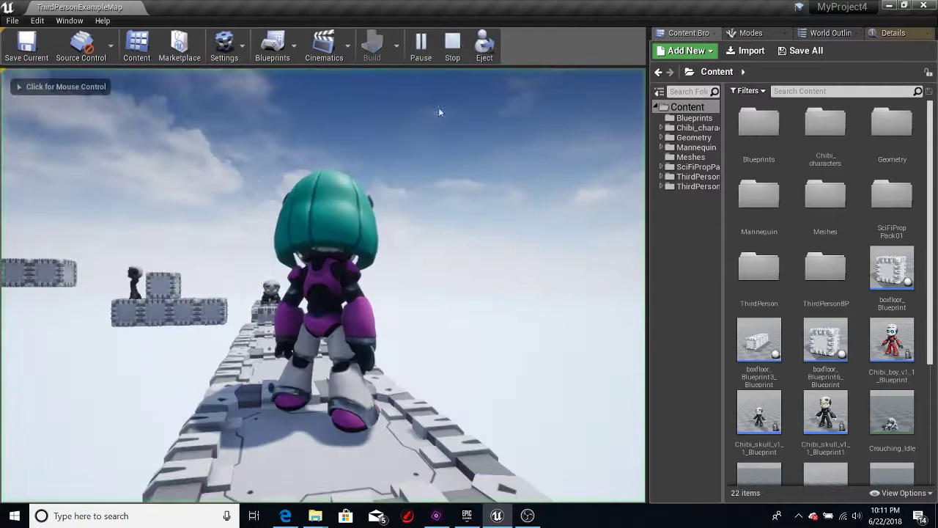
left_click(440, 181)
key("w")
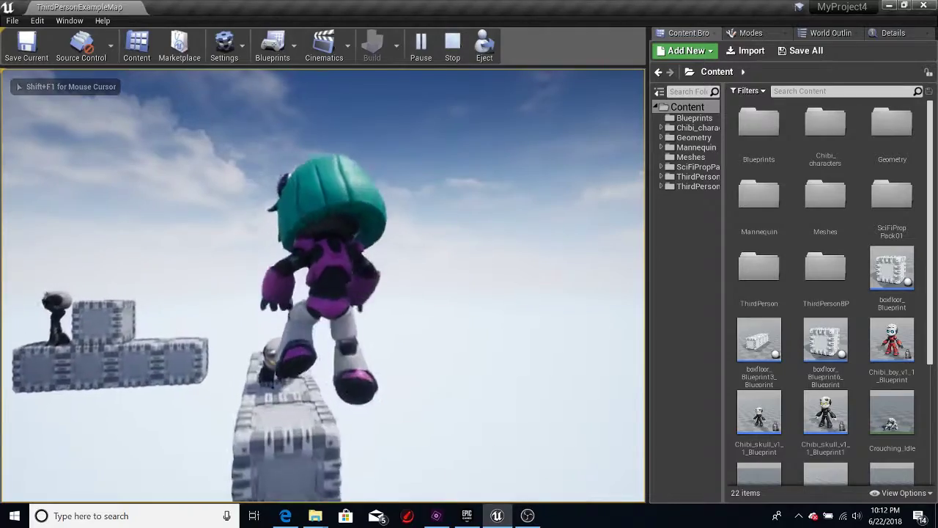
Leap the girl across the block gaps, turn her around, and jump off the platform
key("space")
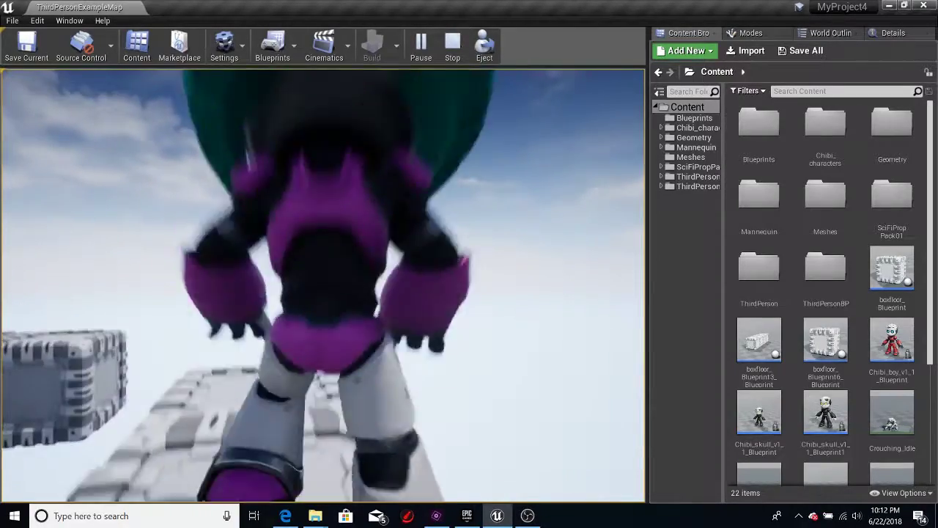
key("space")
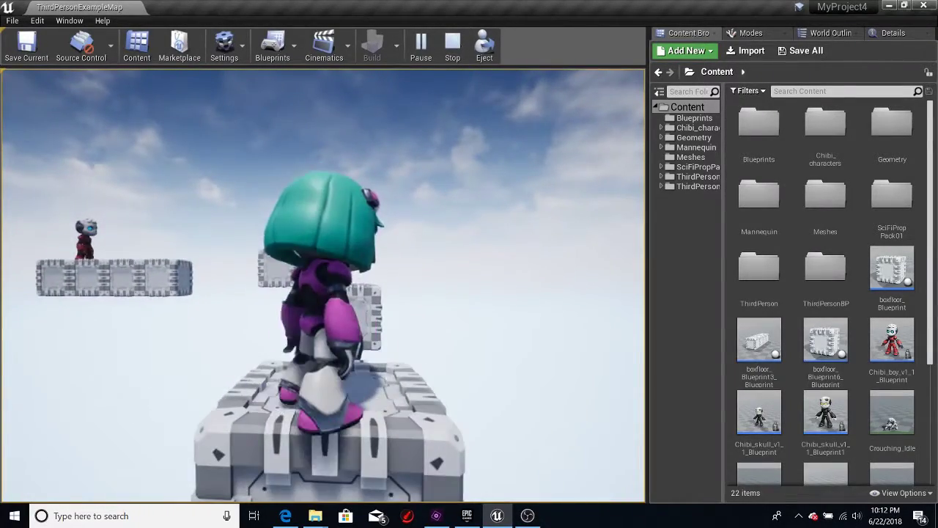
key("s")
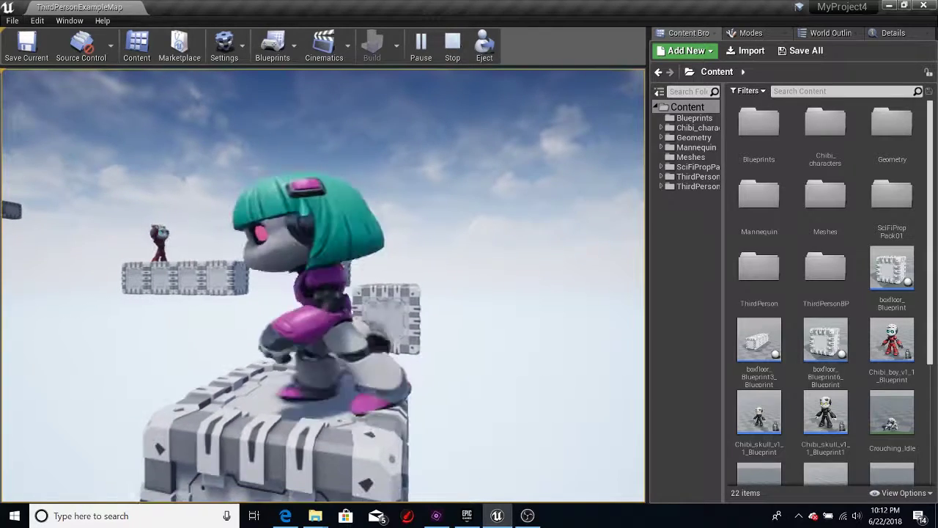
key("a")
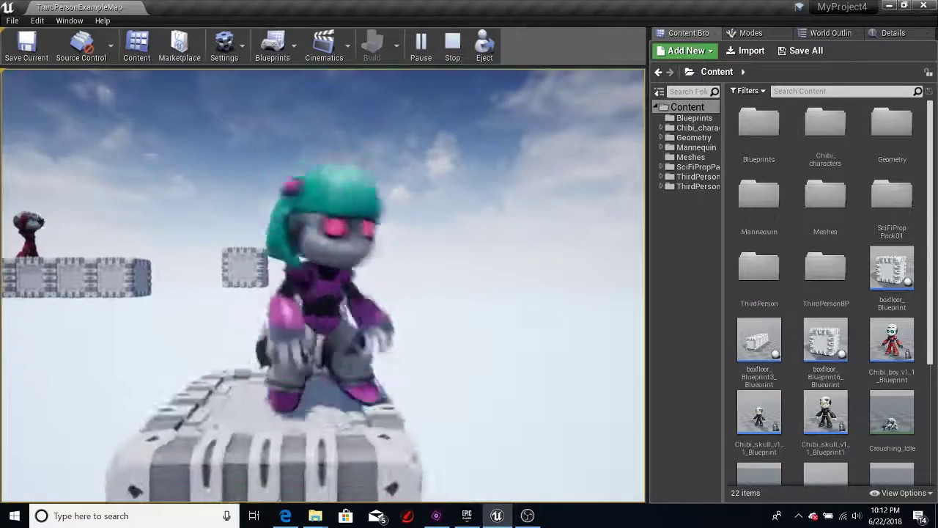
key("space")
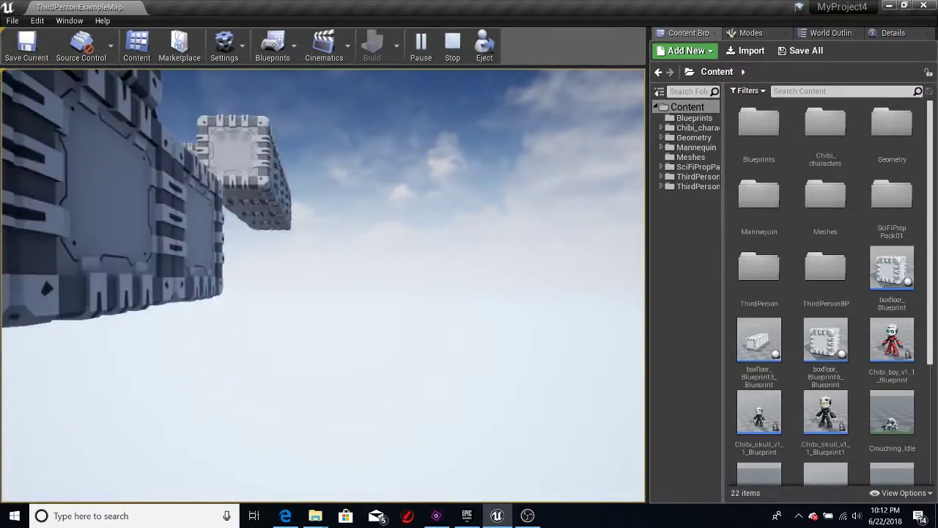